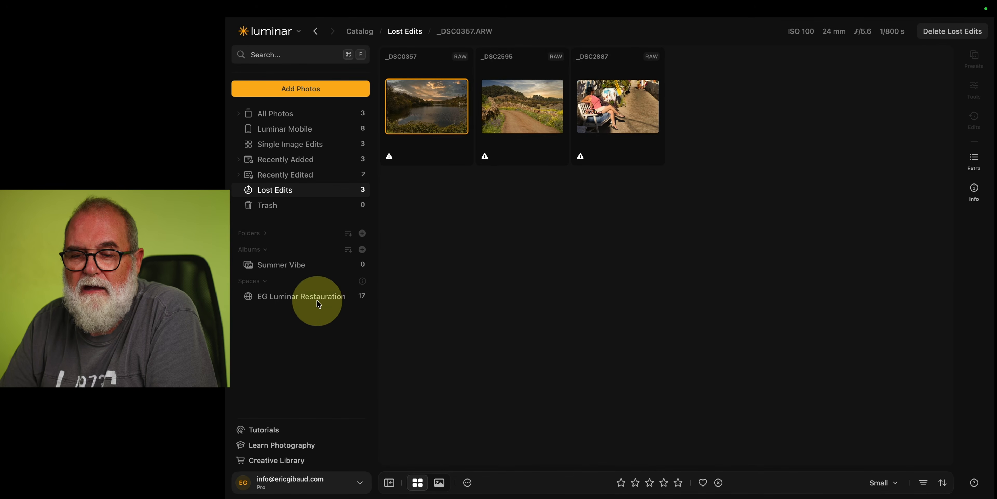
Browse the Luminar Mobile, Tutorials, Learn Photography and Creative Library sections of the catalog.
click(328, 131)
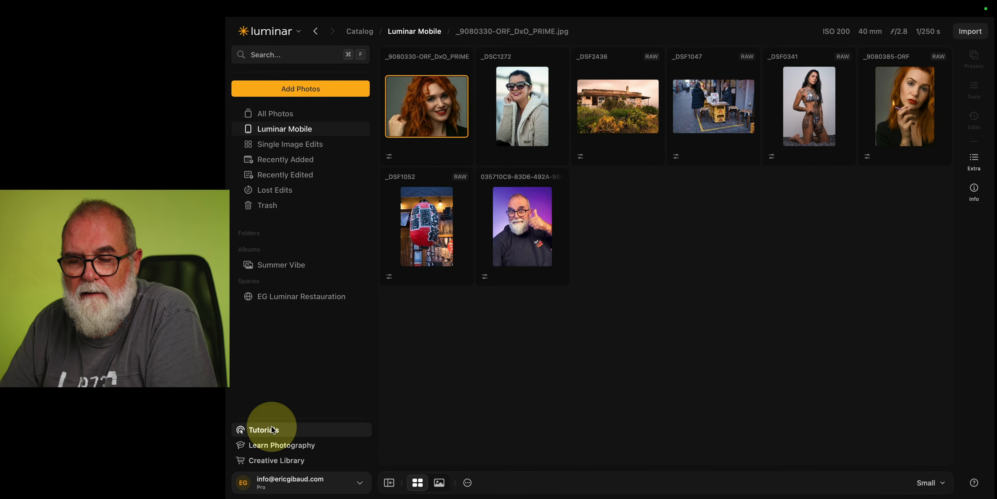
click(261, 430)
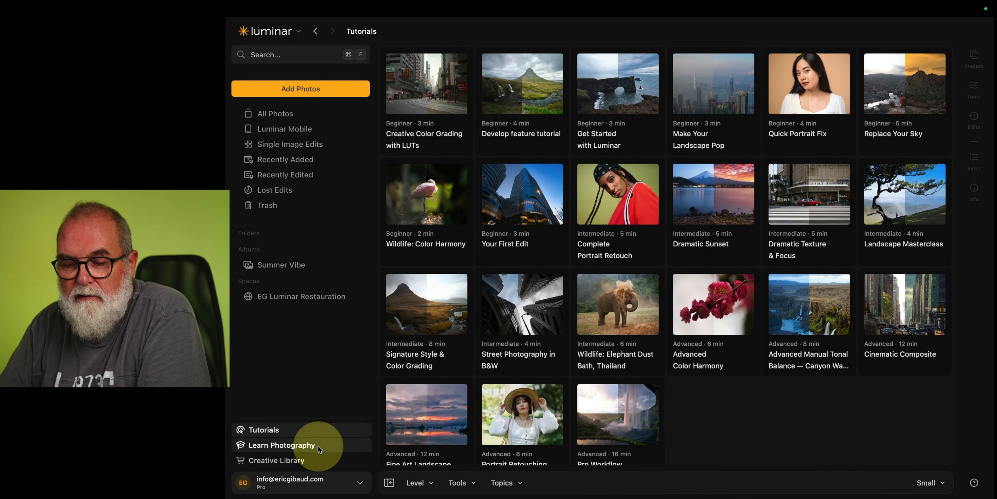
click(329, 445)
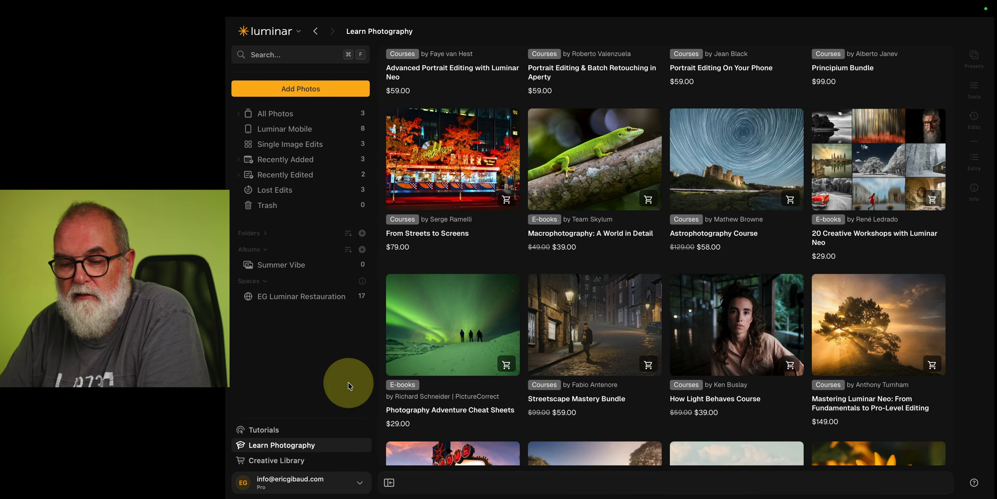
click(295, 429)
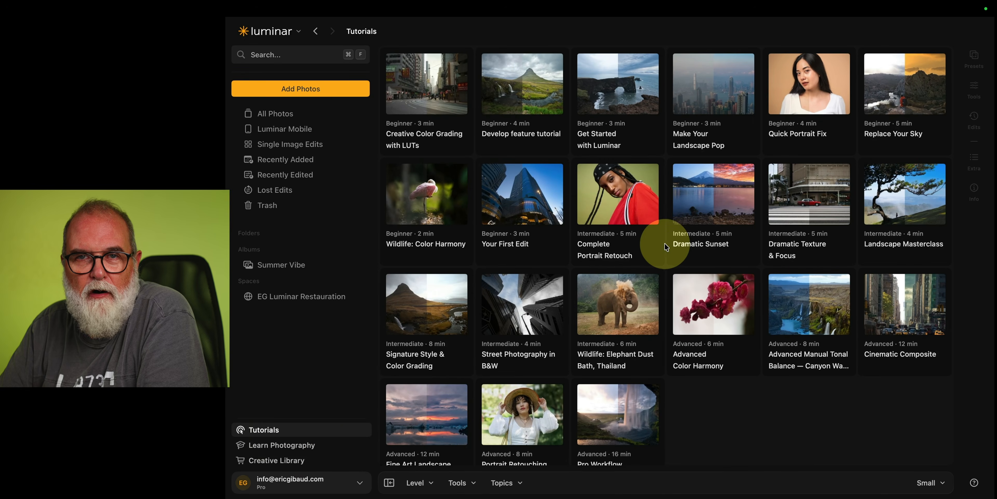
click(297, 446)
scroll(545, 322, down, 6)
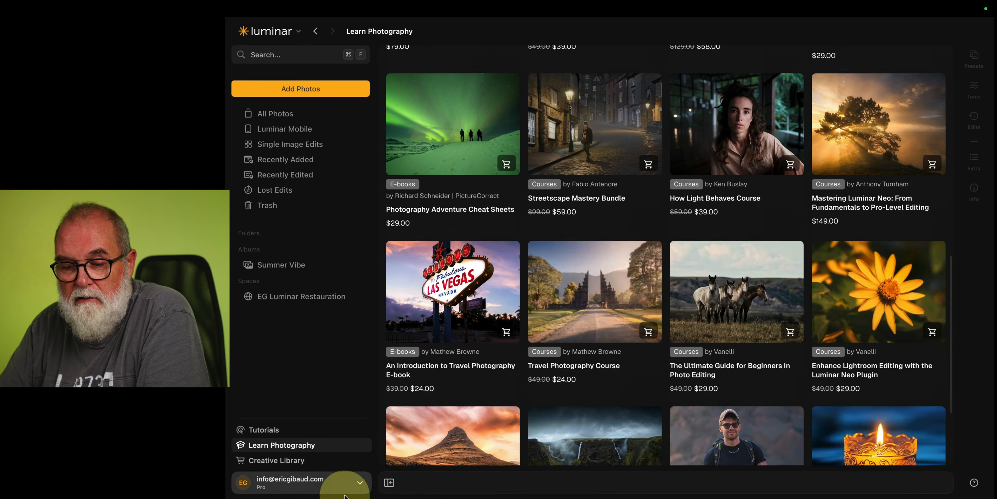
click(300, 461)
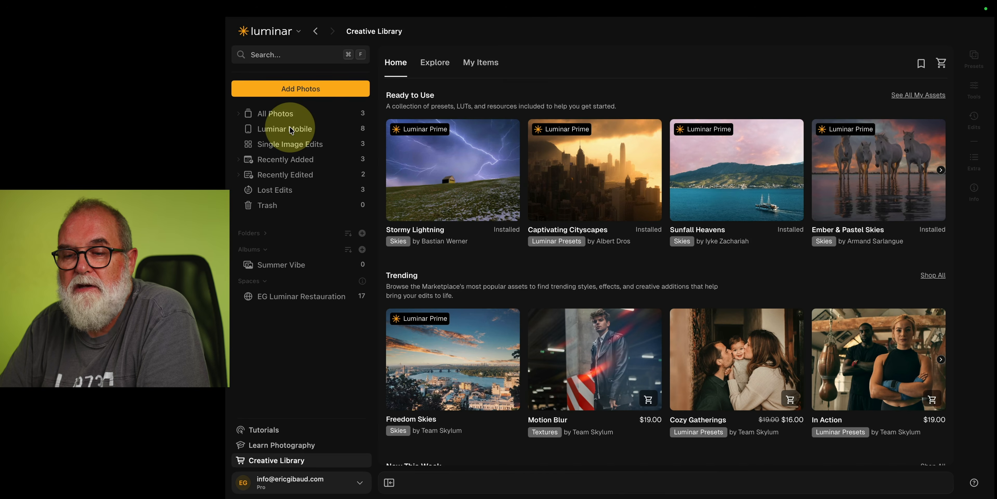
Open All Photos, select the bridge photo _DSC0284 and view its shooting information.
click(291, 116)
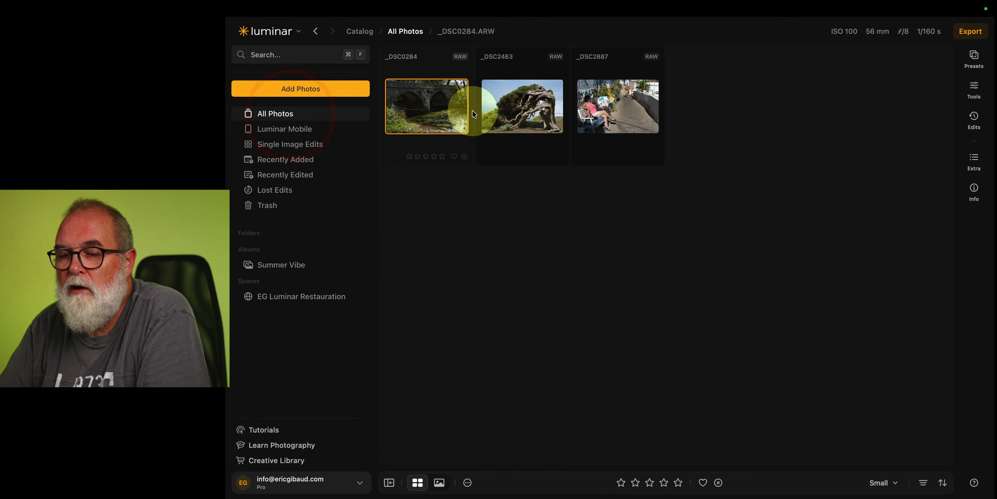
click(442, 112)
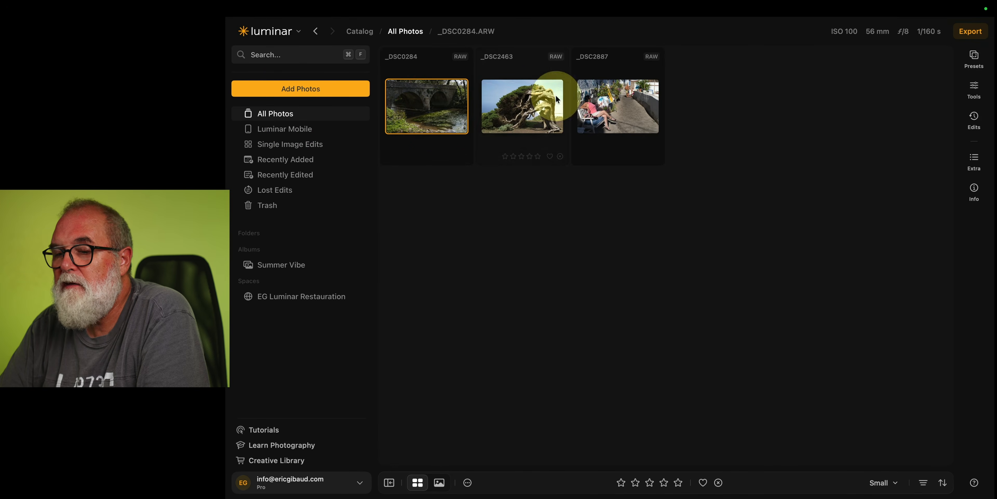
click(915, 33)
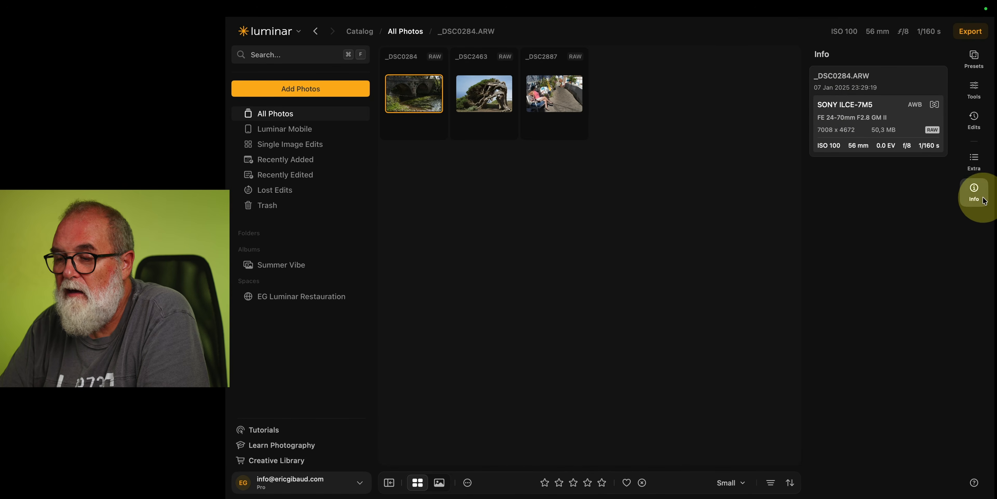
click(975, 191)
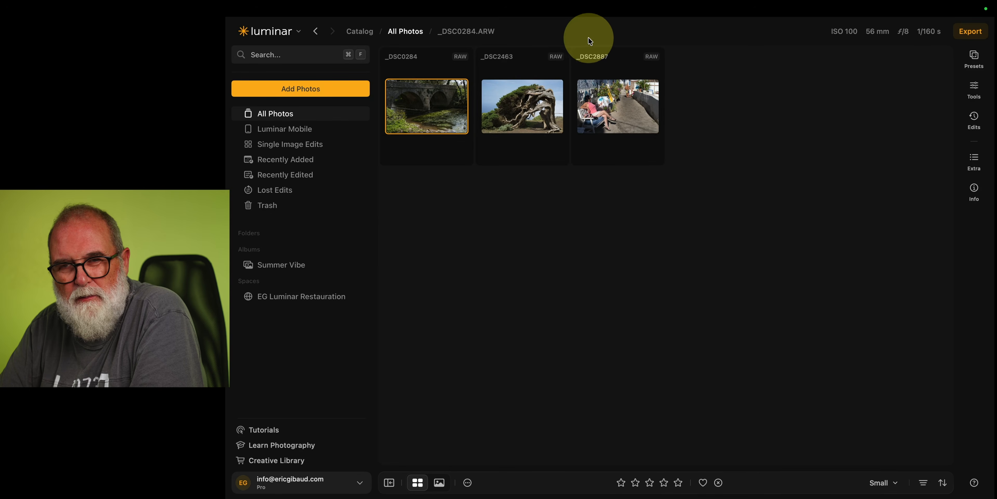
Open the bridge photo in the editor and look through the Presets panel before returning to Tools.
double_click(460, 110)
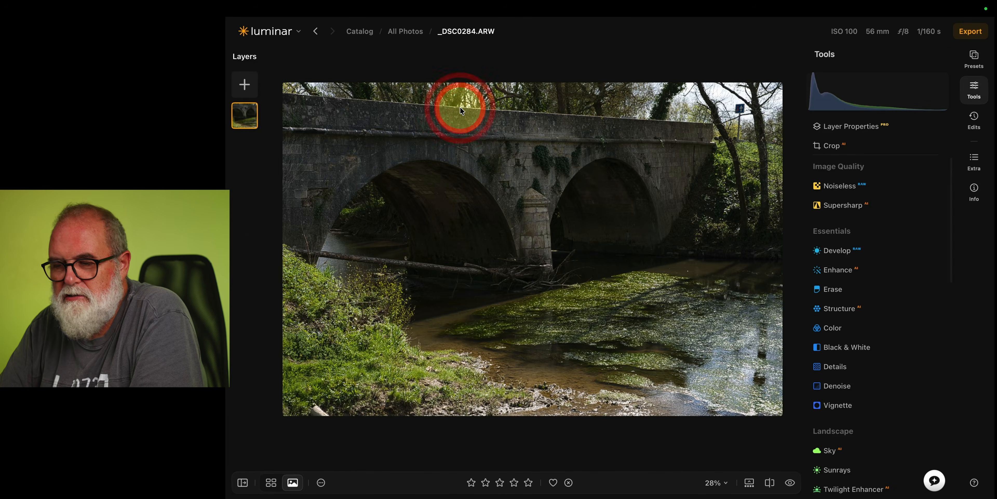
click(974, 57)
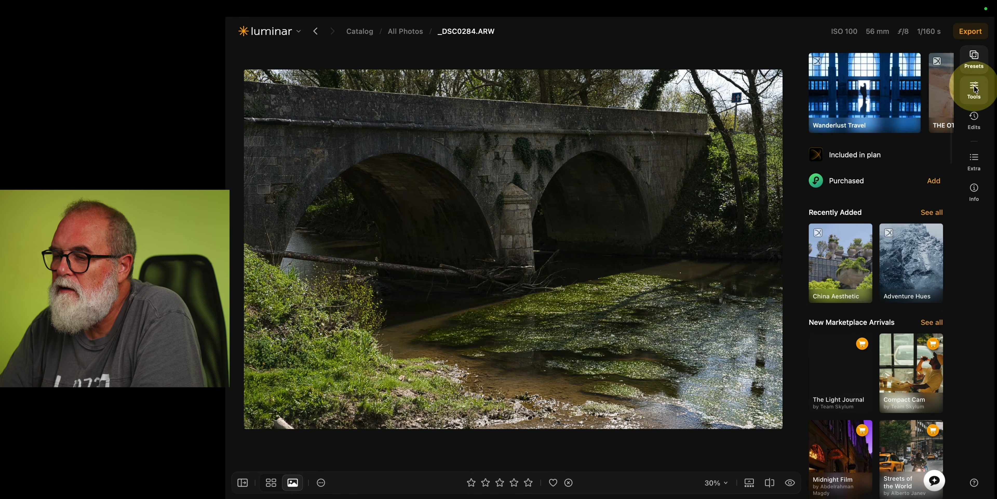
click(976, 87)
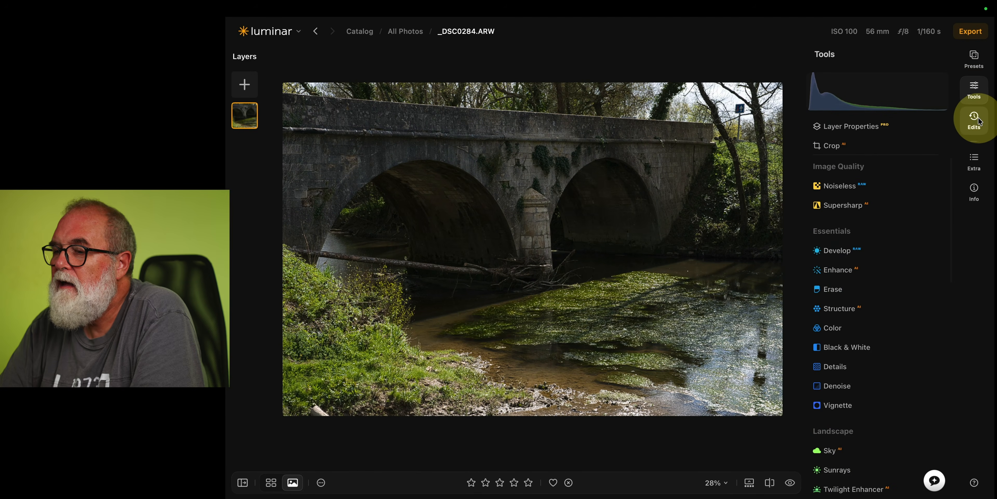
Look through the Extra enhancement tools and the photo Info, then return to the Tools list.
click(974, 163)
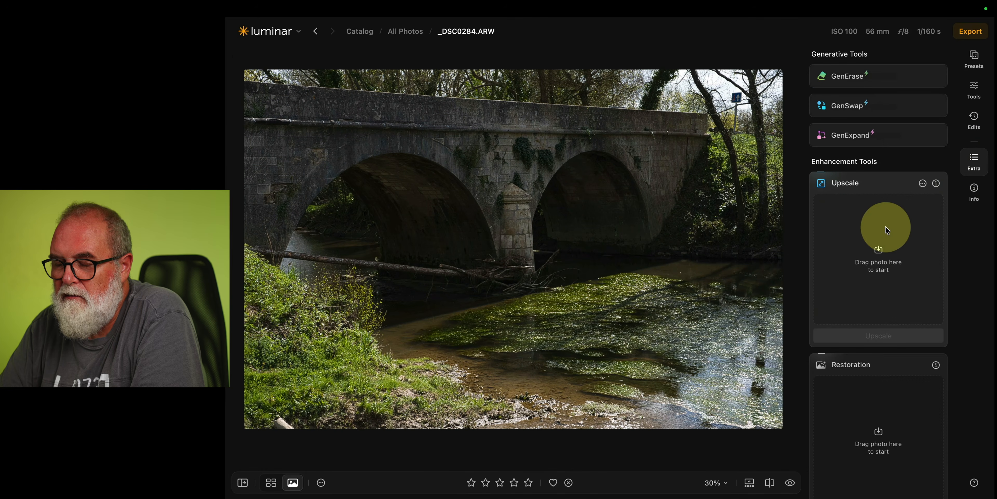
scroll(886, 229, down, 4)
scroll(887, 228, up, 4)
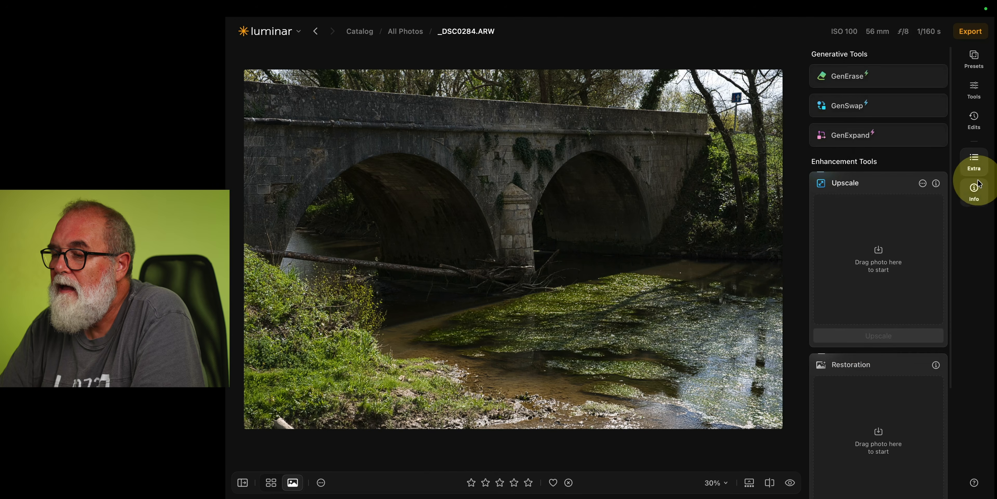
click(974, 189)
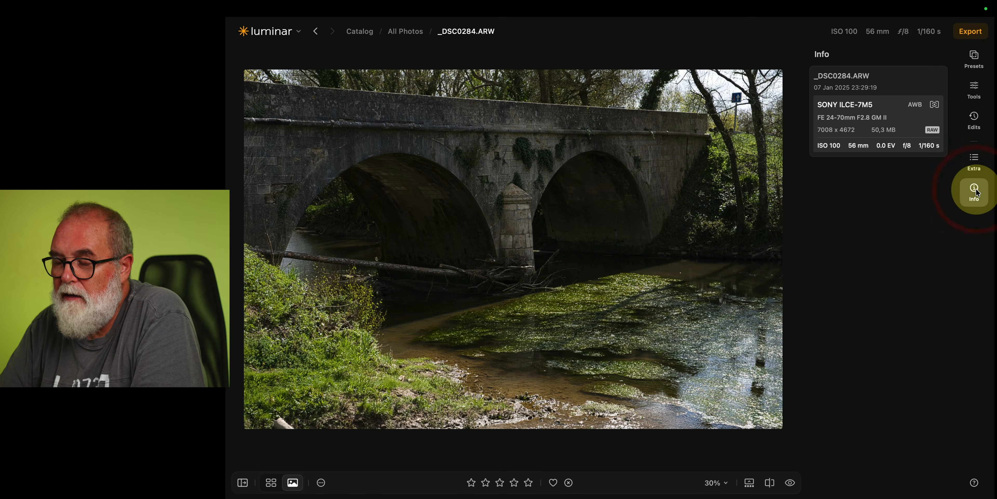
click(975, 90)
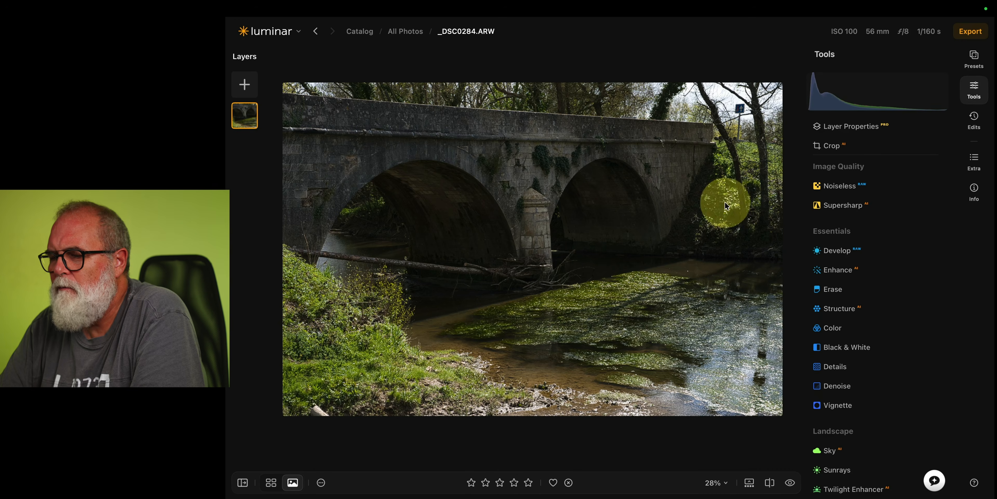
Apply Auto Adjust in the Develop tool to the bridge photo.
click(848, 251)
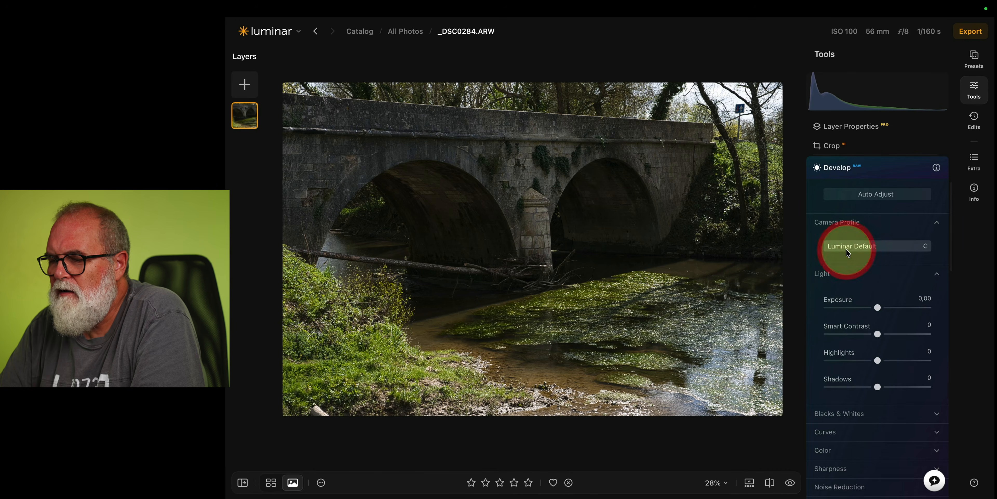
click(880, 195)
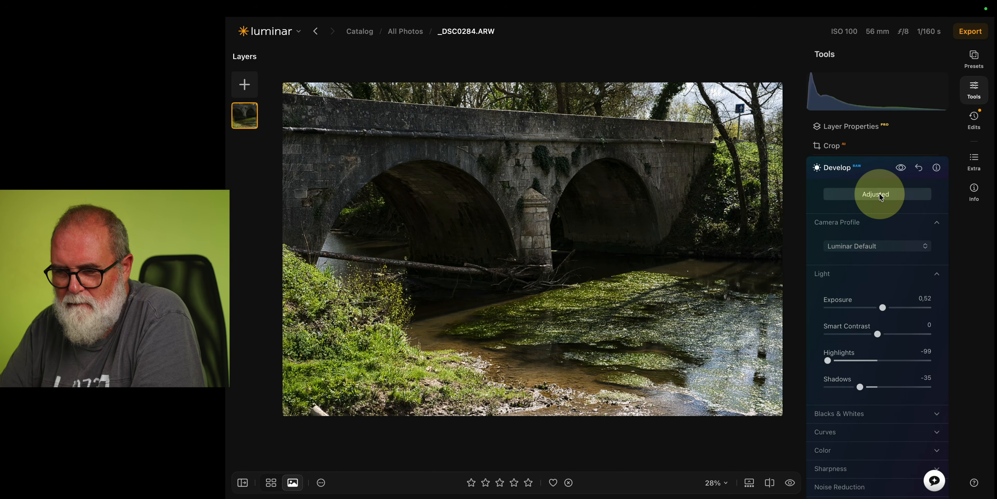
click(876, 168)
Set the Enhance tool's Accent to 44.
scroll(868, 208, up, 5)
click(844, 196)
drag(828, 263, 867, 263)
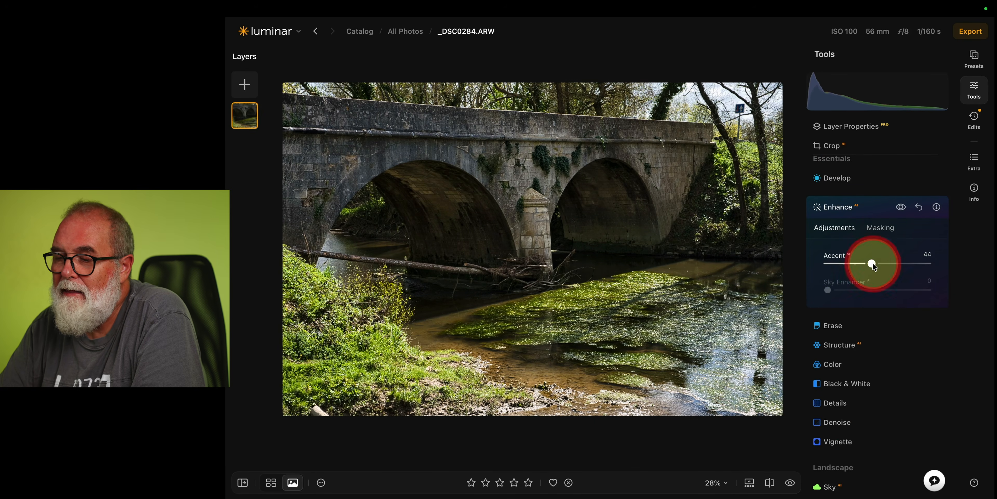
click(881, 203)
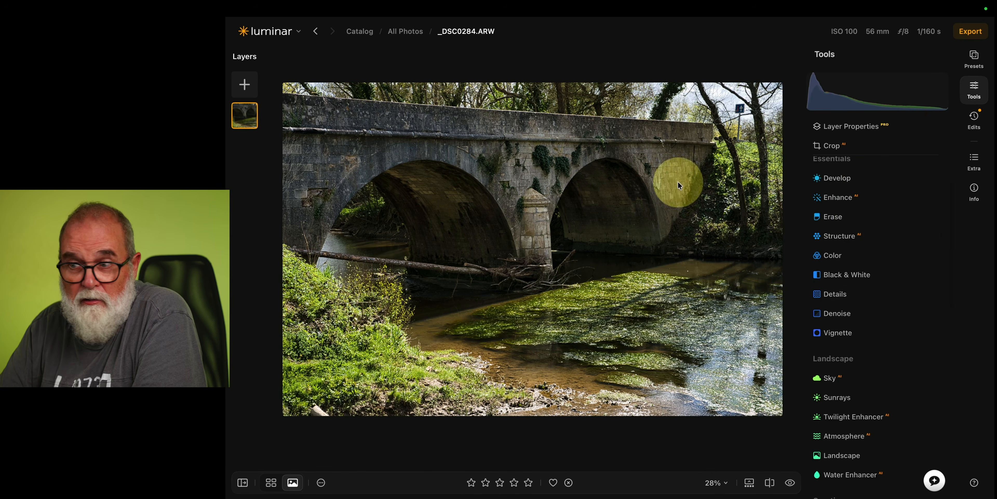
Raise the applied Develop edit's Shadows to 8 in the edits list.
click(844, 182)
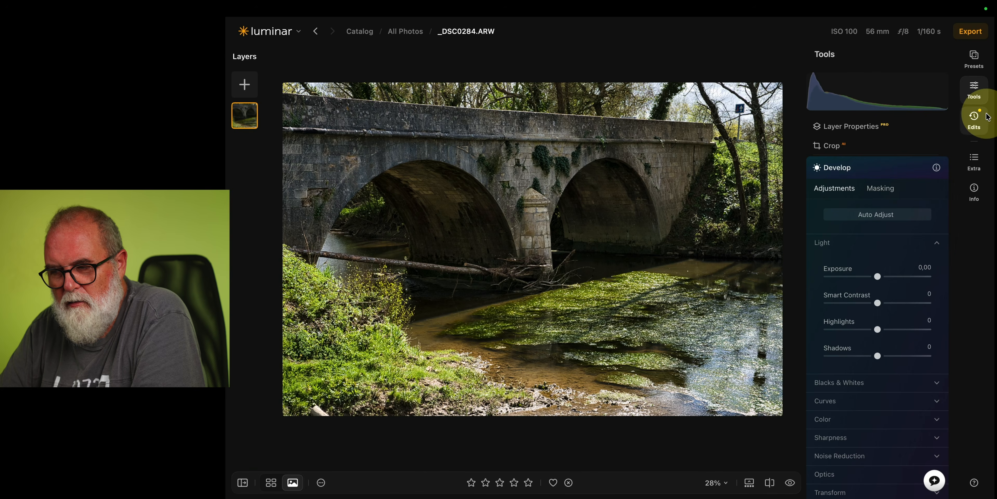
click(974, 120)
click(834, 271)
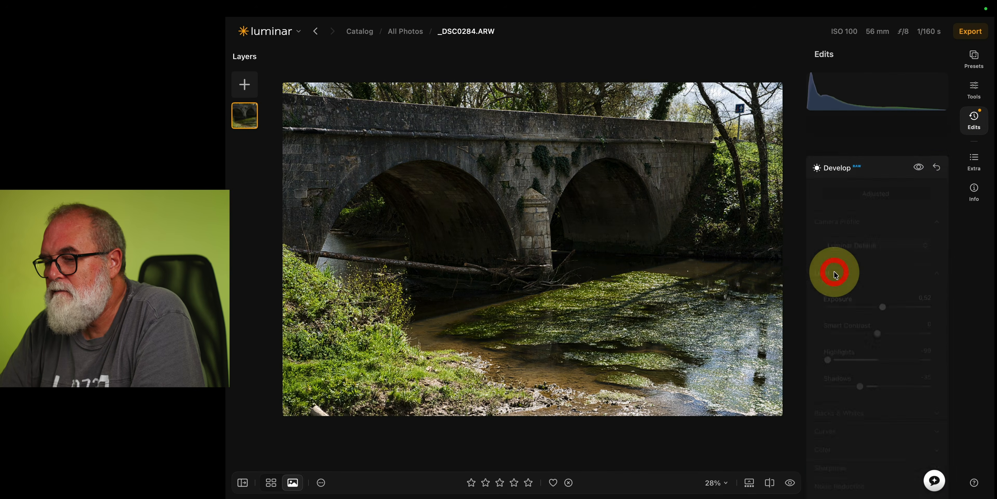
drag(860, 354, 882, 356)
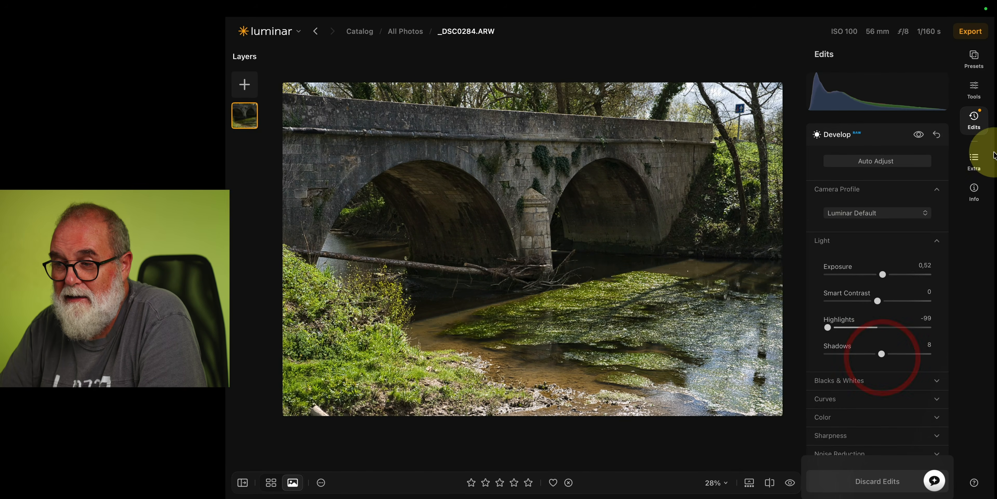
Return to the tools list and open the AI Assistant.
click(977, 127)
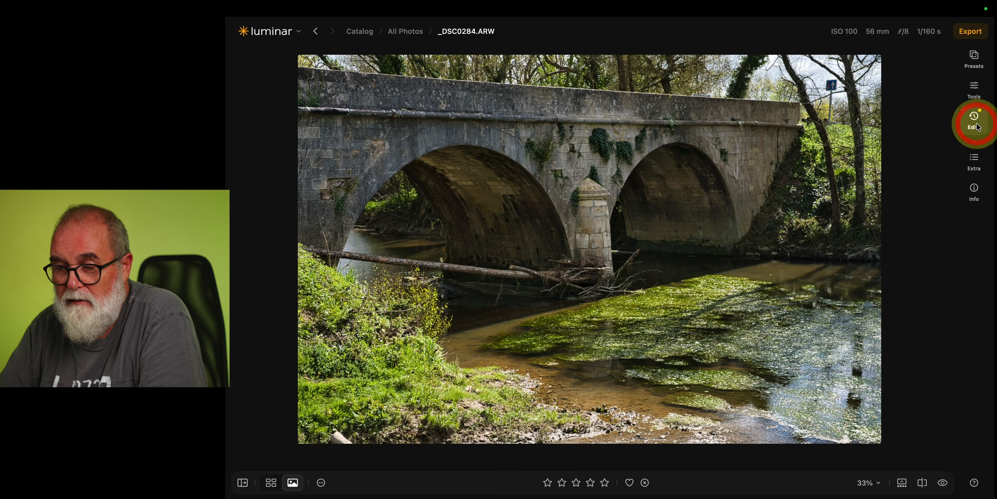
click(974, 89)
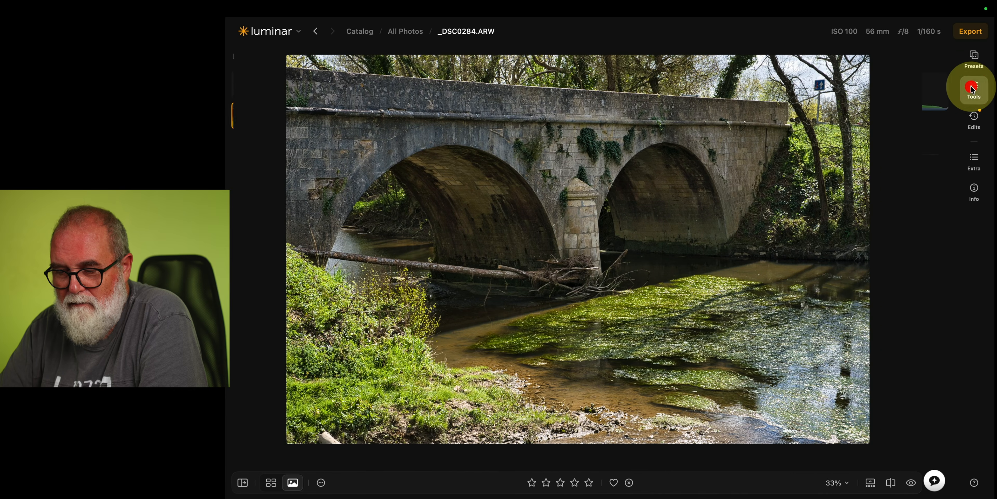
scroll(853, 241, down, 10)
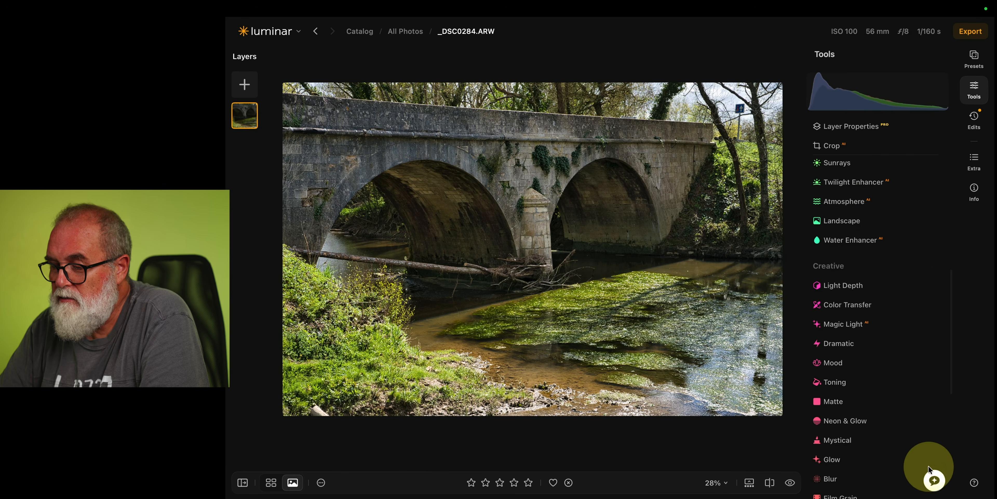
click(936, 482)
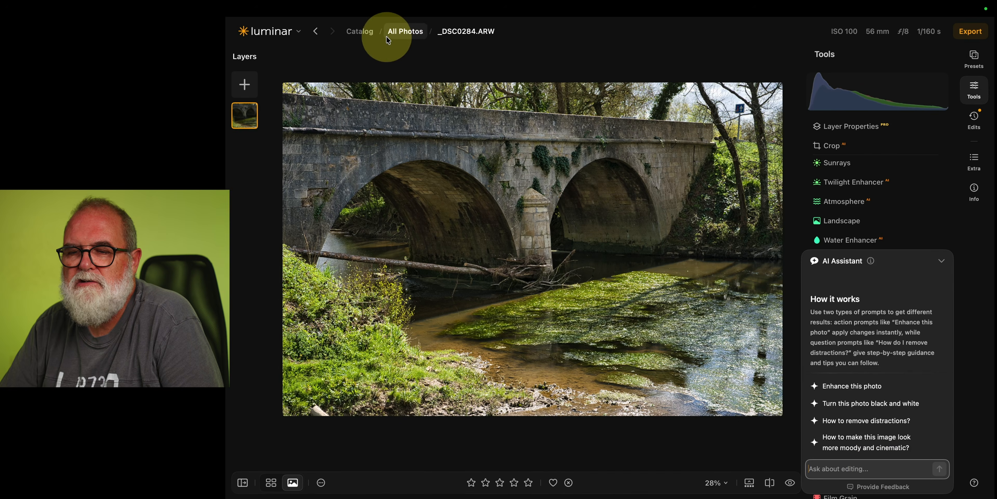
Open the windswept tree photo _DSC2463 in the editor and bring up the AI Assistant.
click(348, 34)
double_click(516, 113)
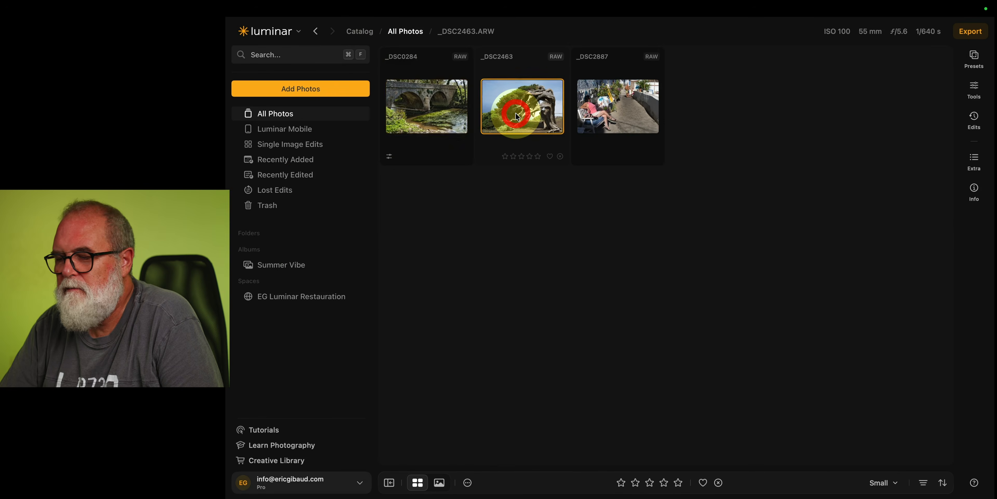
click(936, 482)
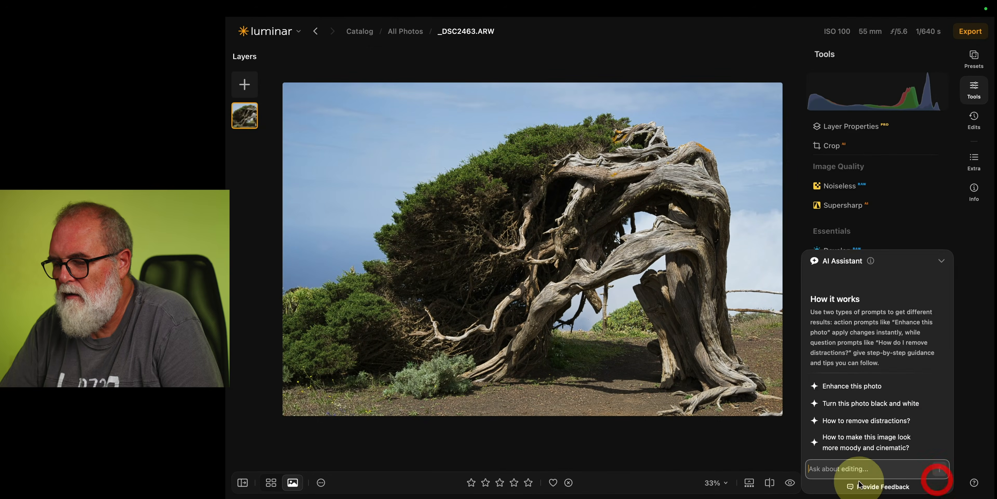
Ask the AI Assistant for a "sunset ambience" edit.
click(847, 469)
text(sunset ambience)
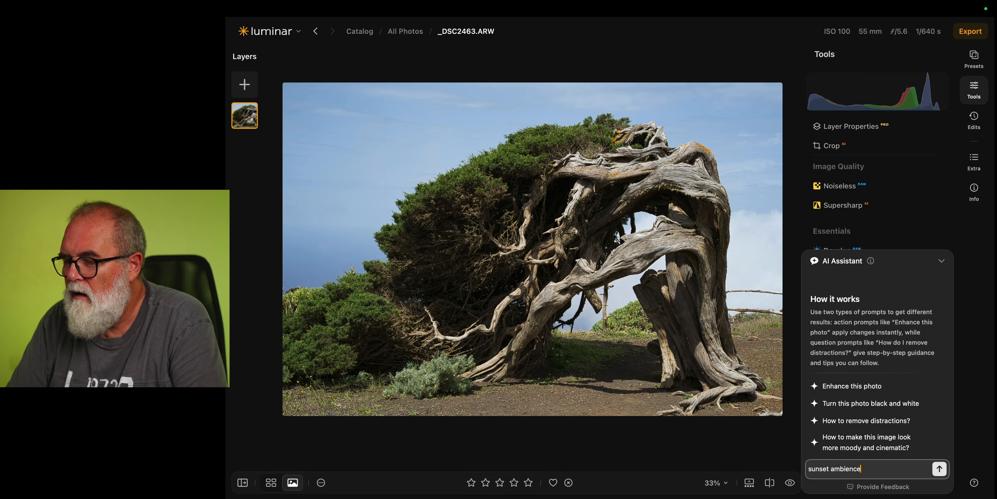
key(Return)
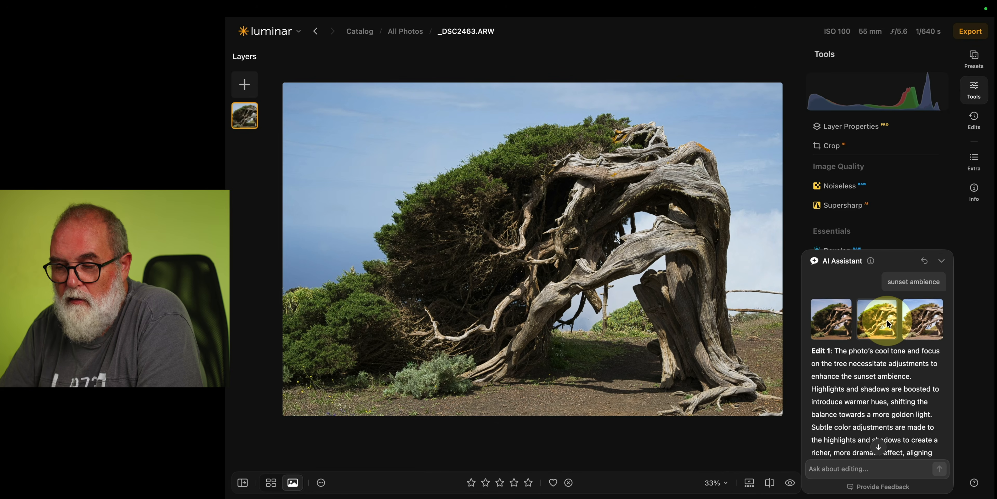
Apply the assistant's second suggested edit and read its explanation.
click(886, 320)
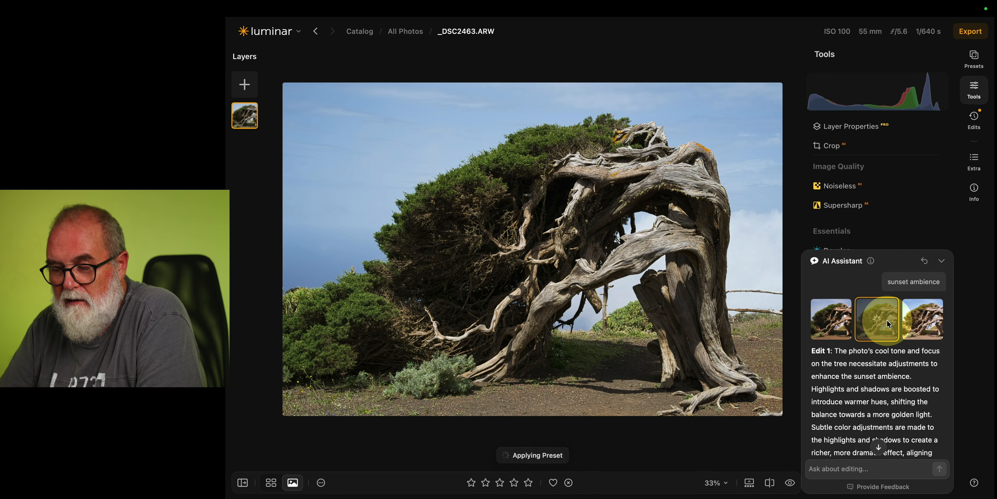
scroll(889, 415, down, 5)
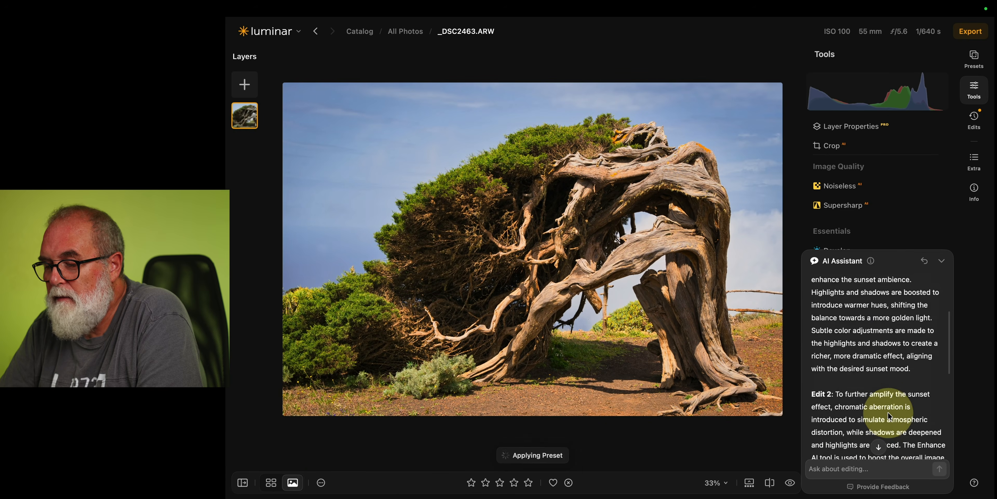
scroll(889, 416, down, 5)
scroll(890, 416, up, 10)
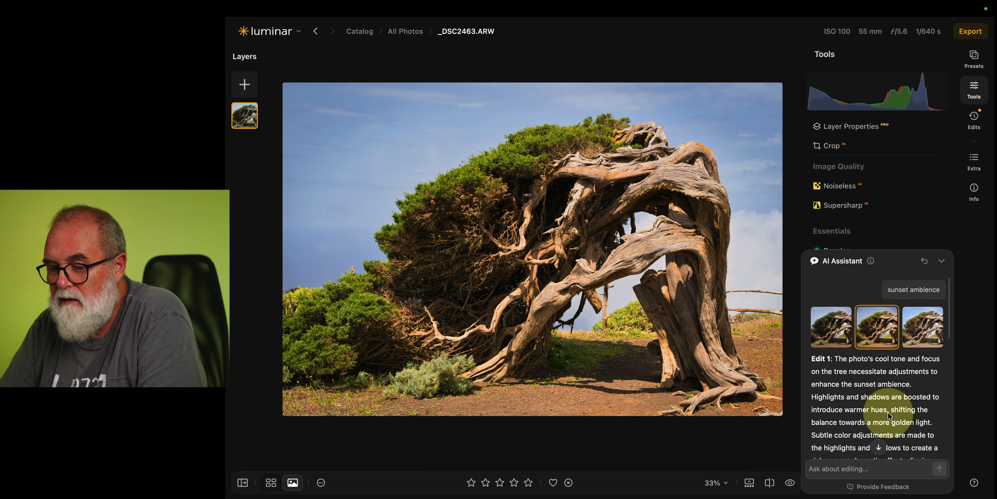
Toggle the before/after preview to compare the assistant's edit with the original photo.
click(790, 484)
click(790, 483)
click(789, 483)
click(789, 483)
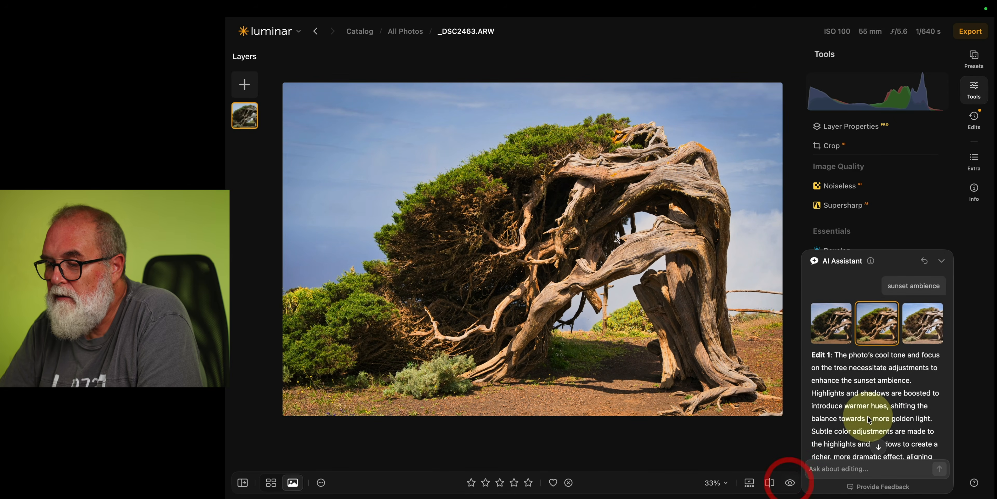
Apply the assistant's third suggested edit and compare it with the original.
click(919, 329)
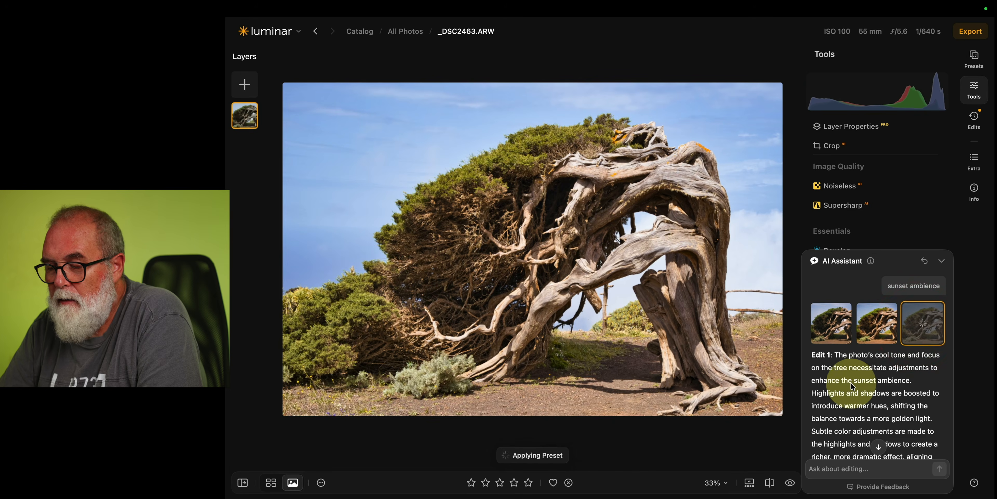
scroll(847, 370, down, 2)
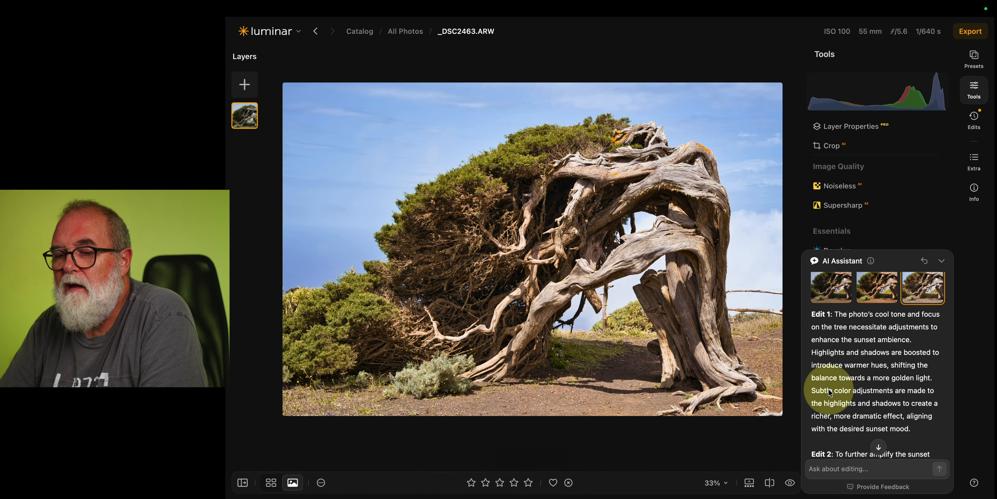
click(790, 483)
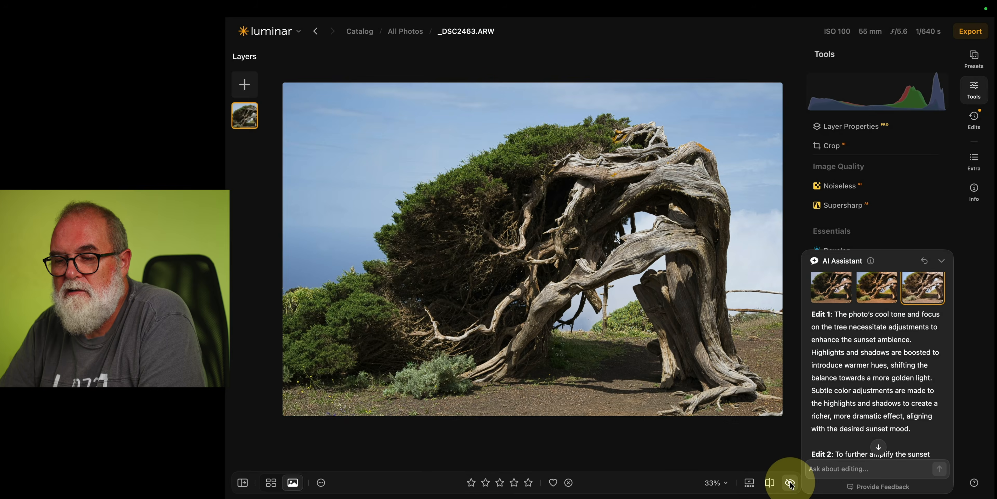
Switch to the assistant's first suggested edit and compare it with the original.
click(829, 293)
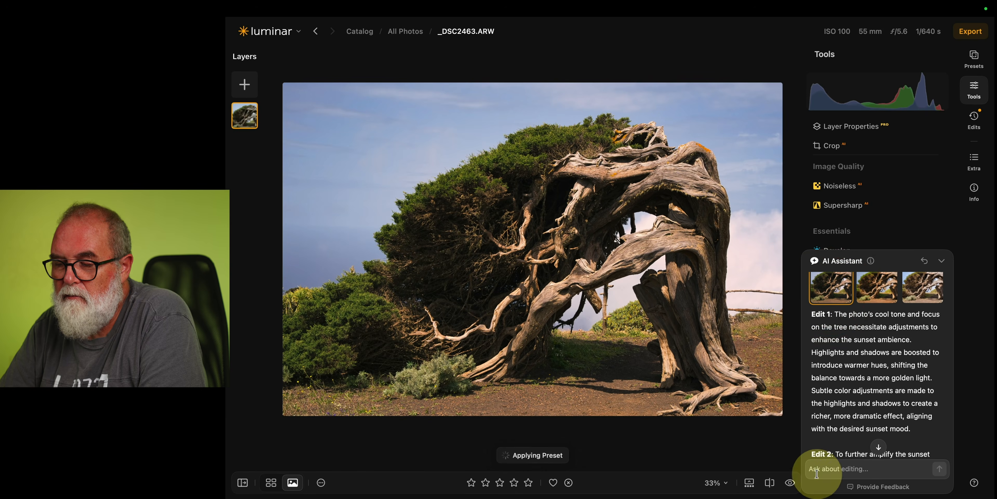
click(790, 482)
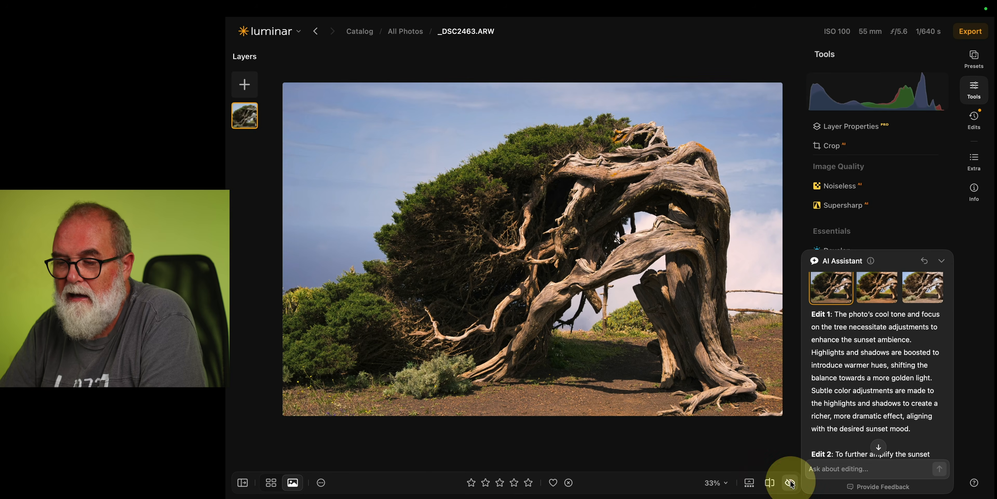
click(790, 483)
Close the AI Assistant and open the Atmosphere tool among the Landscape tools.
click(942, 262)
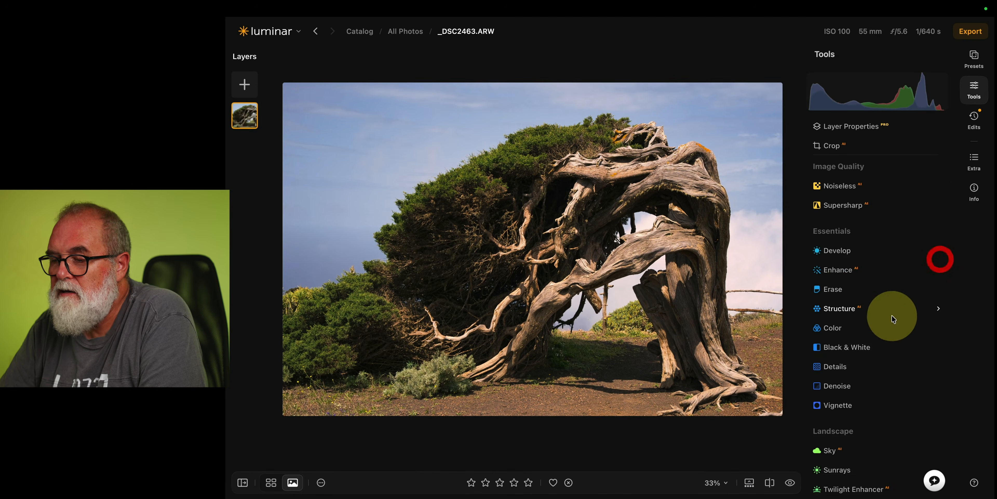
scroll(838, 358, down, 5)
scroll(840, 359, down, 2)
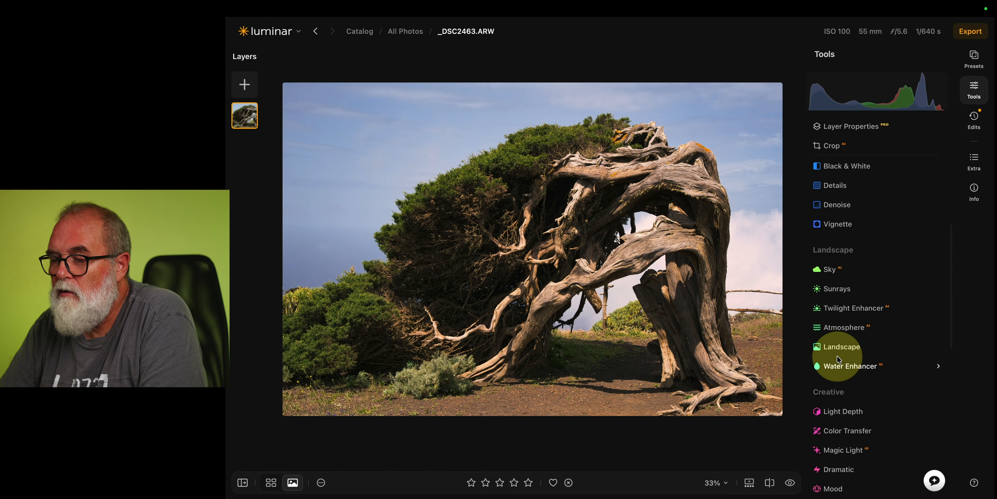
scroll(847, 348, down, 2)
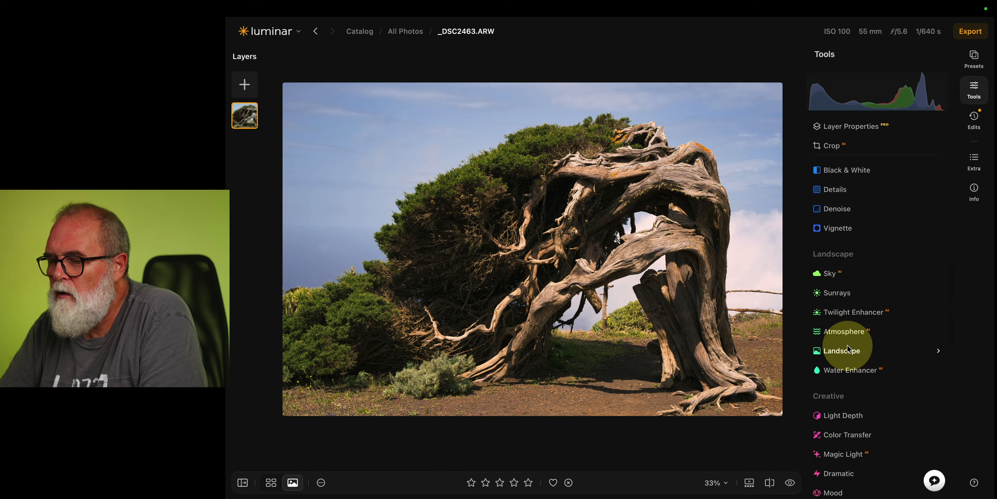
click(848, 330)
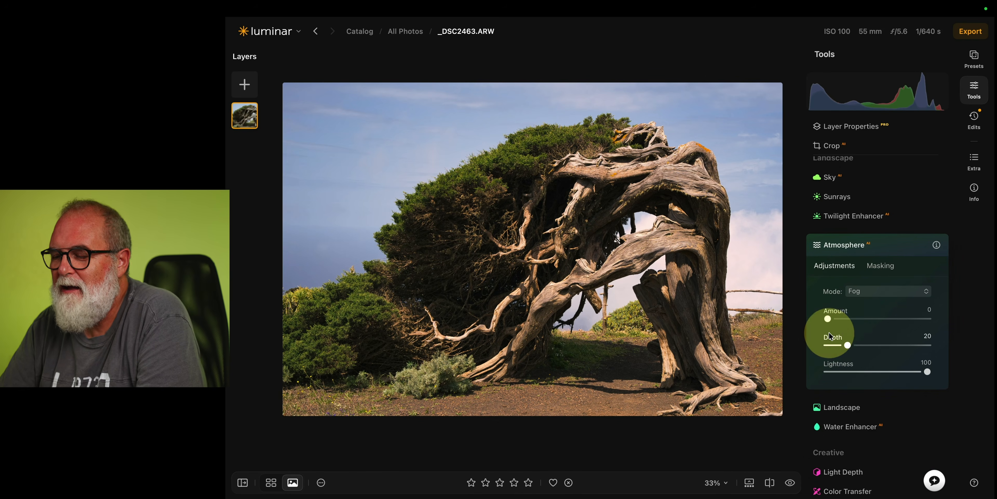
Set Atmosphere to Layered Fog mode with Amount 50 and Depth 52.
click(864, 293)
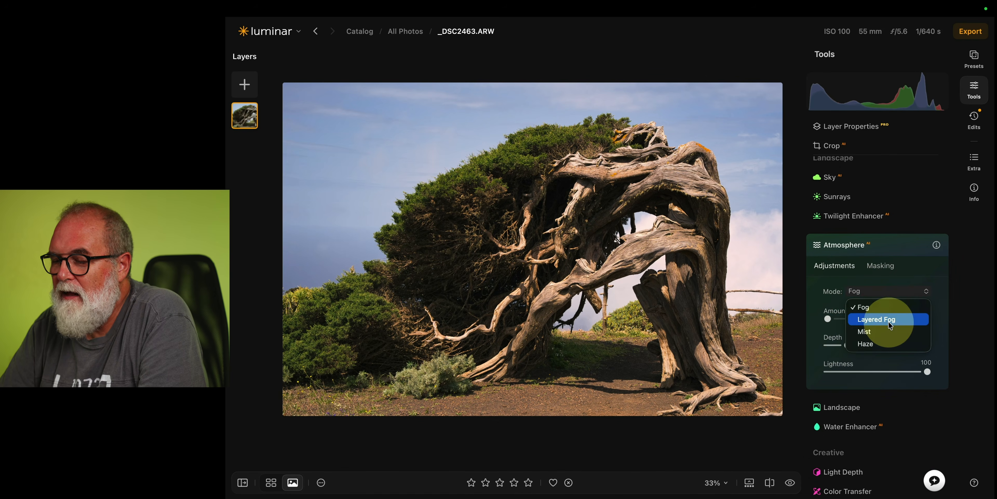
drag(829, 319, 877, 319)
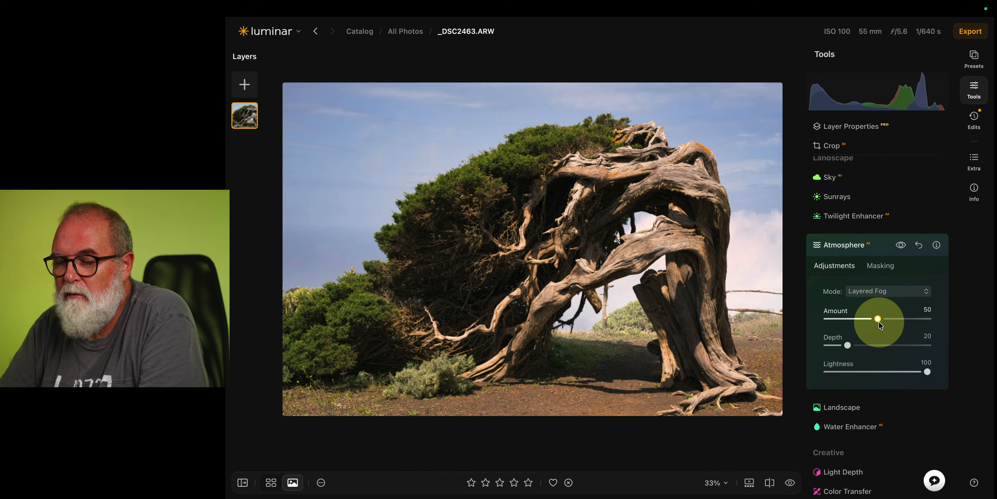
drag(847, 345, 881, 346)
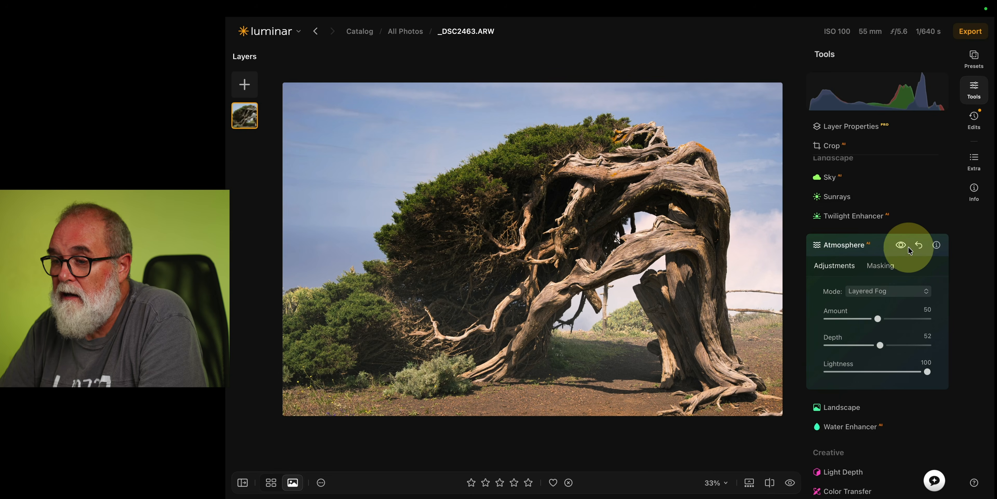
Compare the photo with and without the Atmosphere effect and collapse the tool.
click(901, 245)
click(901, 245)
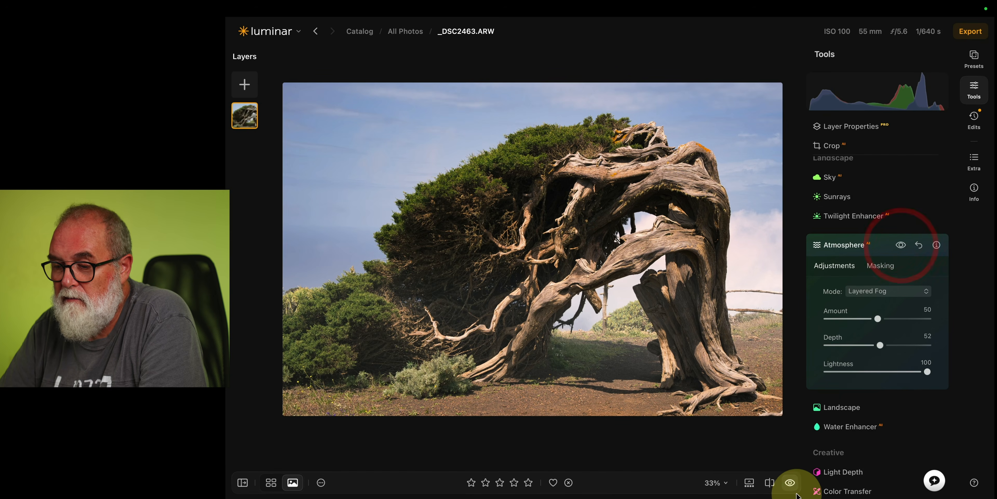
click(790, 484)
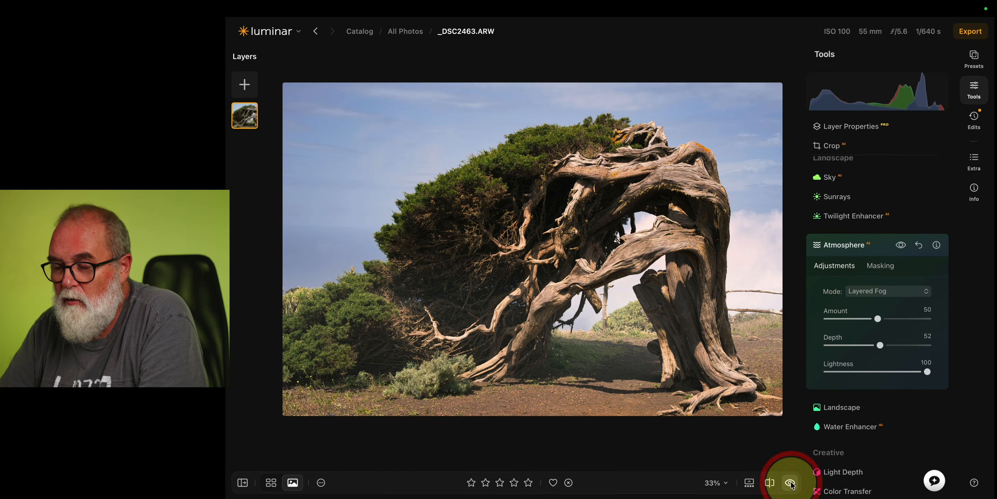
click(886, 245)
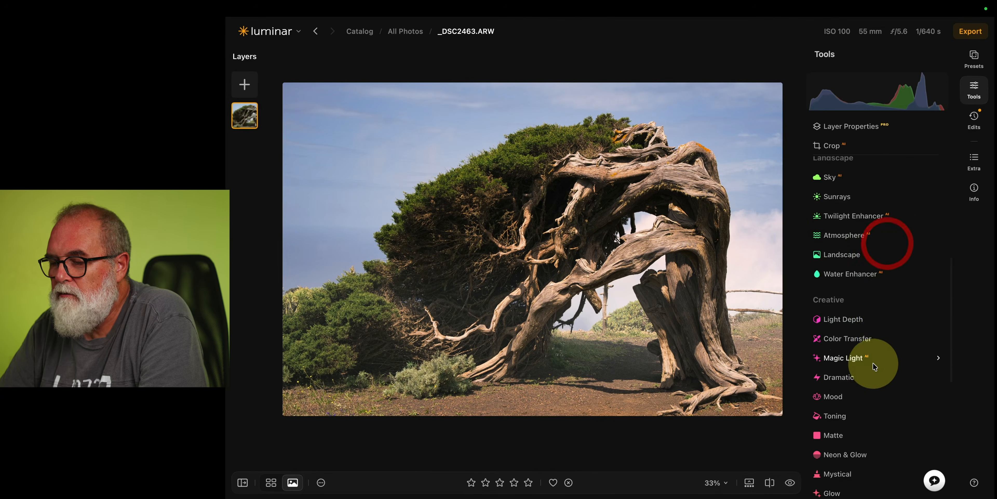
Apply Light Depth with Amount 67 and move its light point lower on the depth map.
click(845, 317)
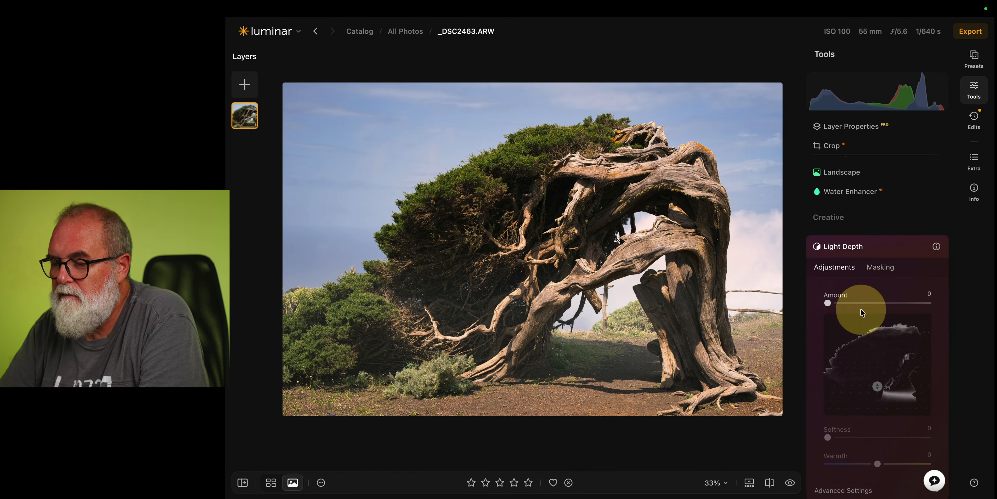
drag(828, 302, 895, 302)
mouse_move(879, 377)
mouse_down()
mouse_move(879, 349)
mouse_move(878, 397)
mouse_up()
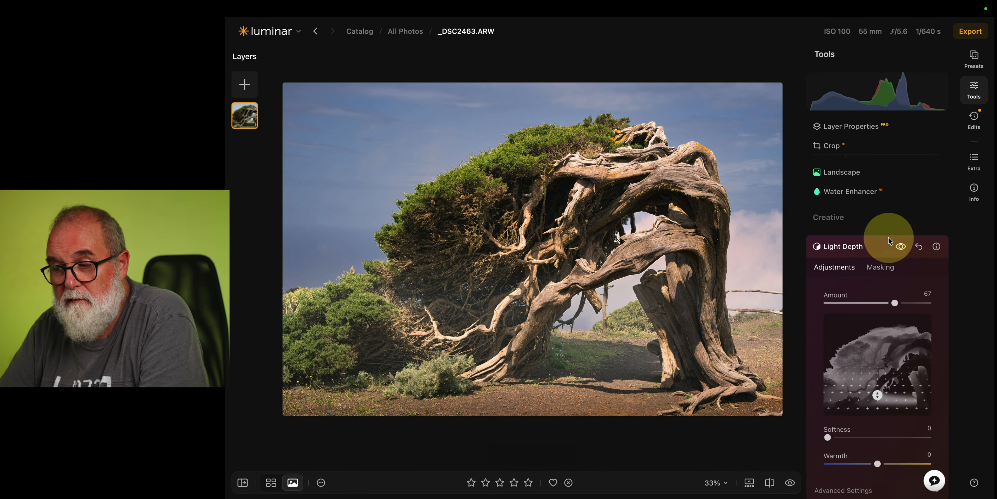
click(881, 246)
Open the Extra panel, browse its generative, enhancement and merge tools, and show the catalog sidebar.
scroll(882, 247, down, 3)
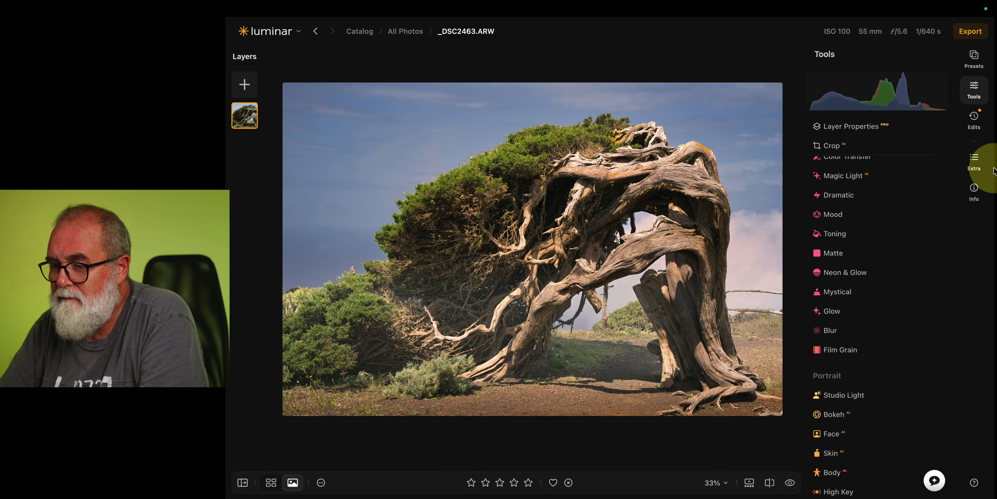
click(974, 160)
scroll(879, 260, down, 4)
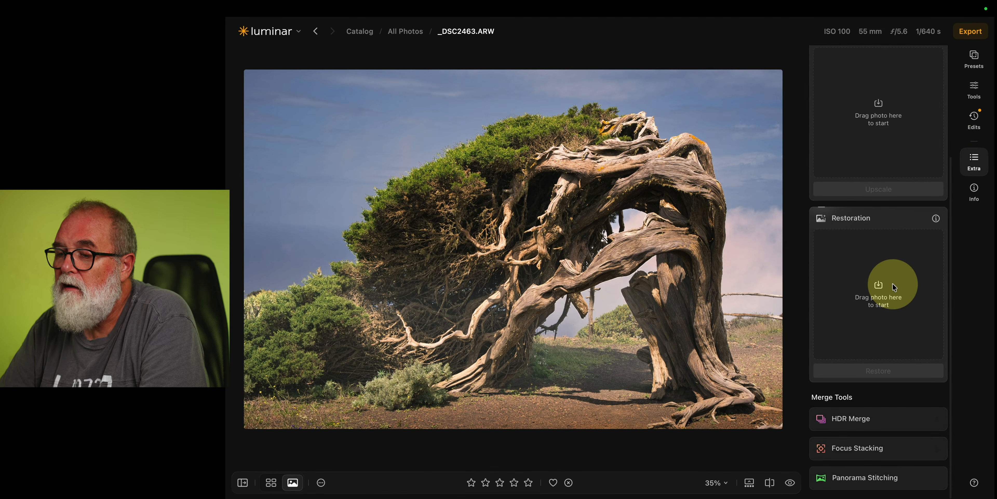
scroll(892, 283, up, 4)
scroll(884, 284, down, 4)
mouse_move(864, 483)
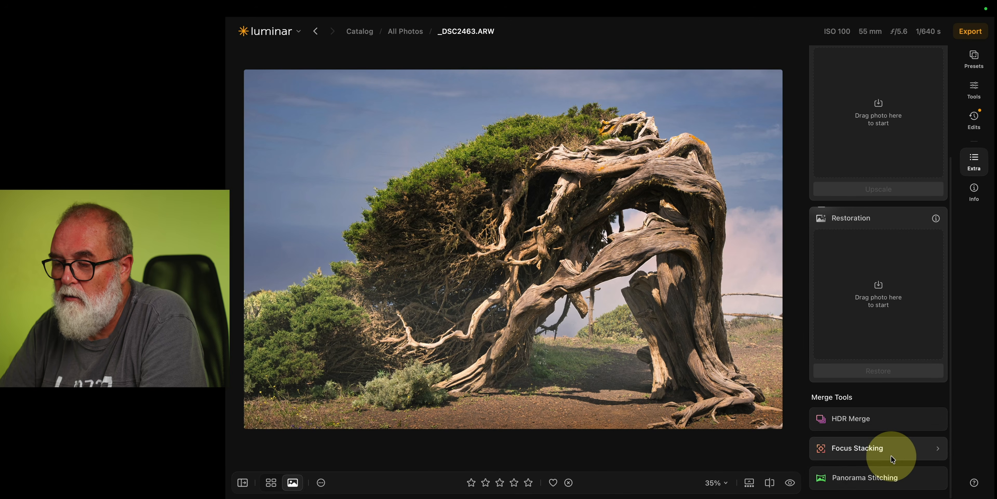
scroll(893, 458, up, 5)
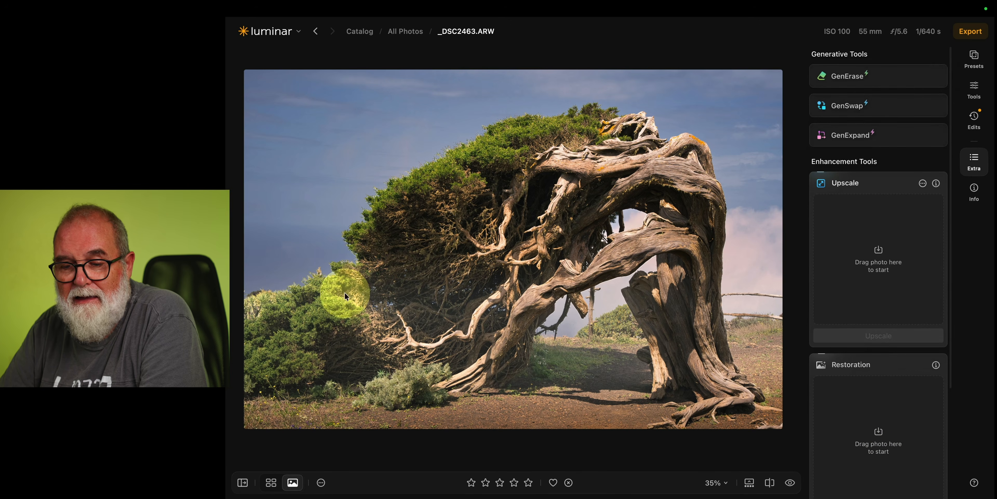
click(242, 482)
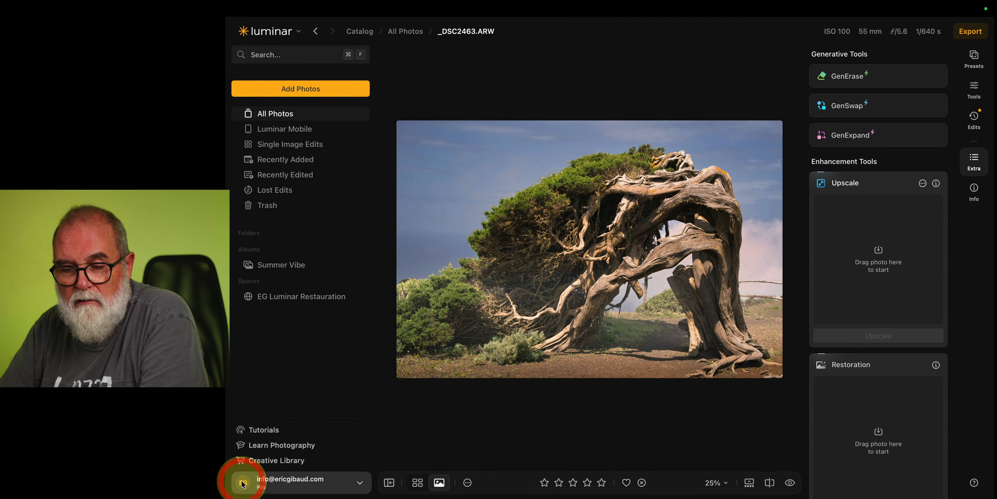